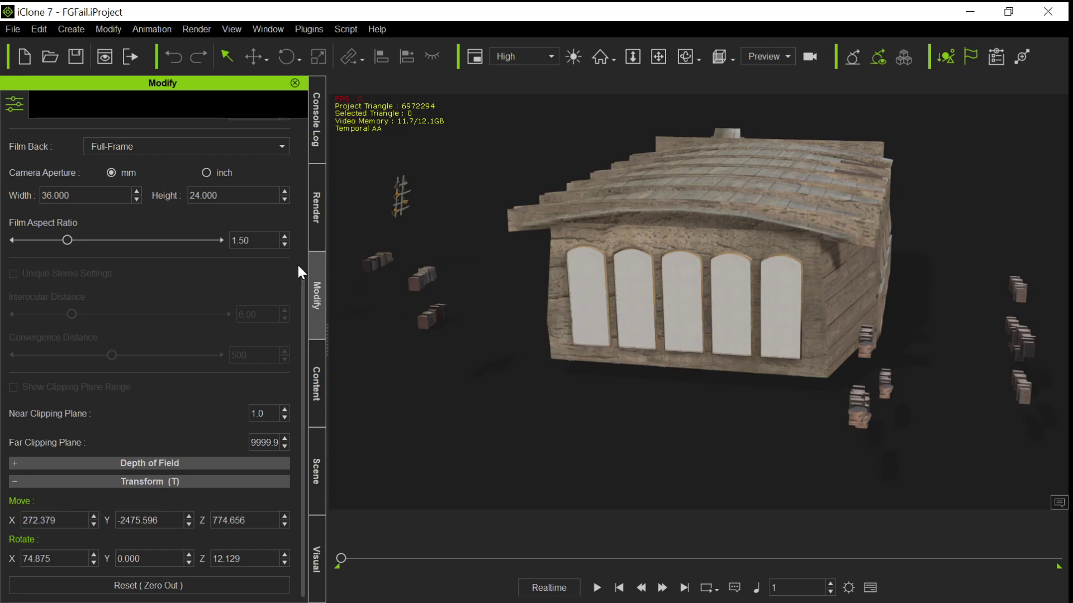
# Open the FG Pirate Cabin.iProject project in iClone, replacing the FGFail project.
pyautogui.click(13, 25)
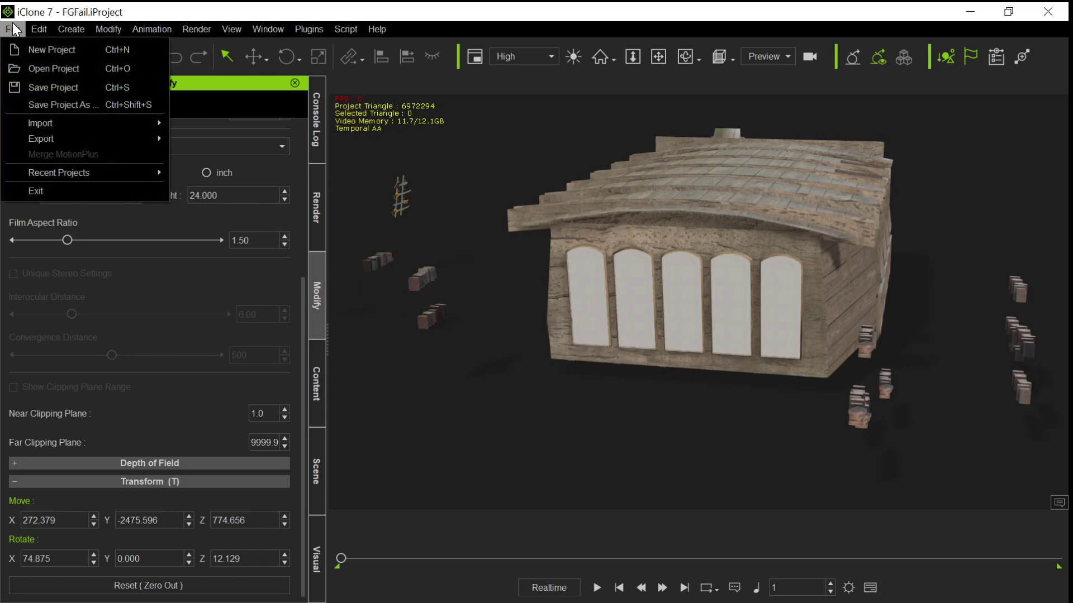
pyautogui.click(17, 68)
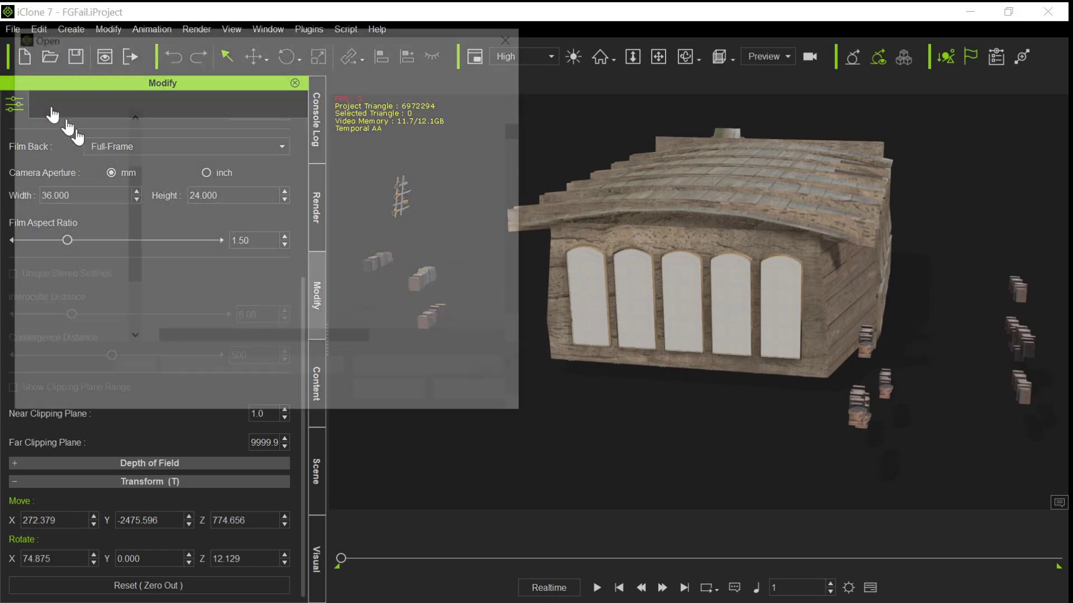
pyautogui.doubleClick(235, 146)
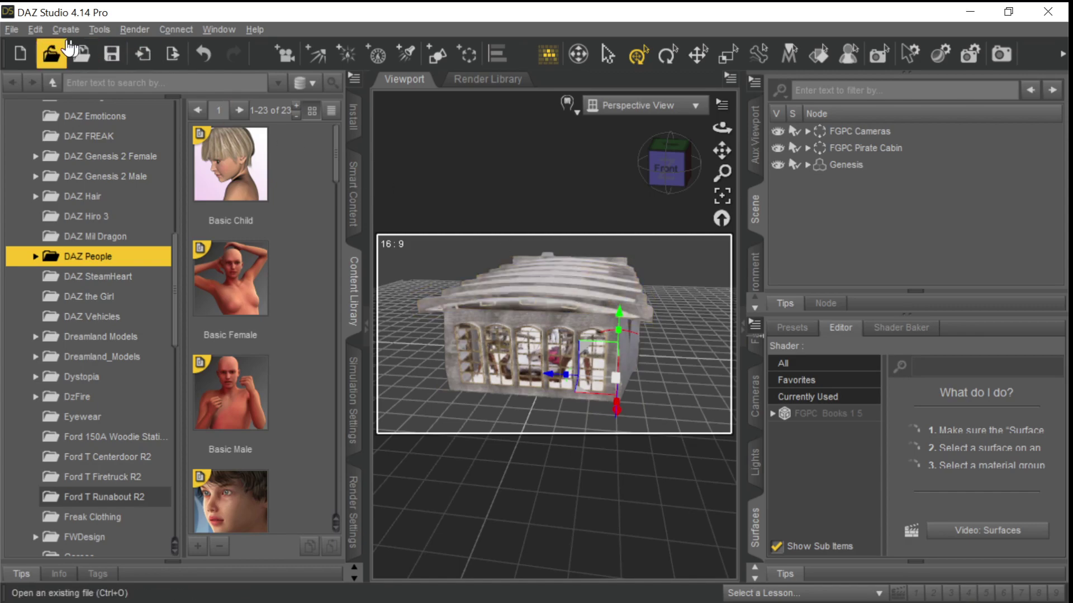
# Open DAZ Studio's Export File dialog set to COLLADA (*.dae) in Documents > Exports.
pyautogui.click(21, 29)
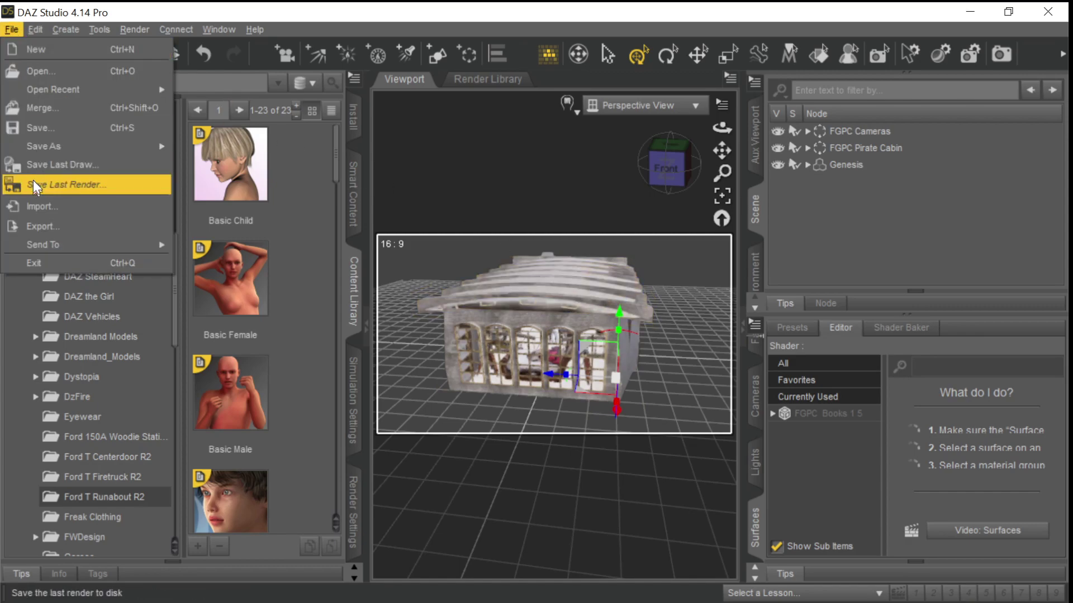
pyautogui.click(31, 224)
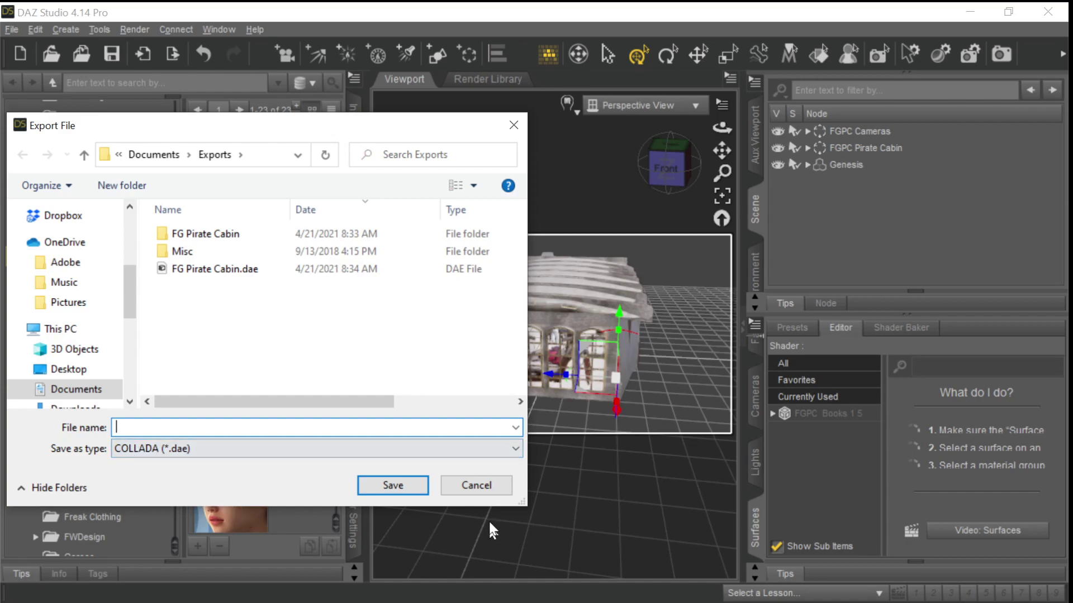
# Cancel the Export File dialog without exporting anything.
pyautogui.click(472, 489)
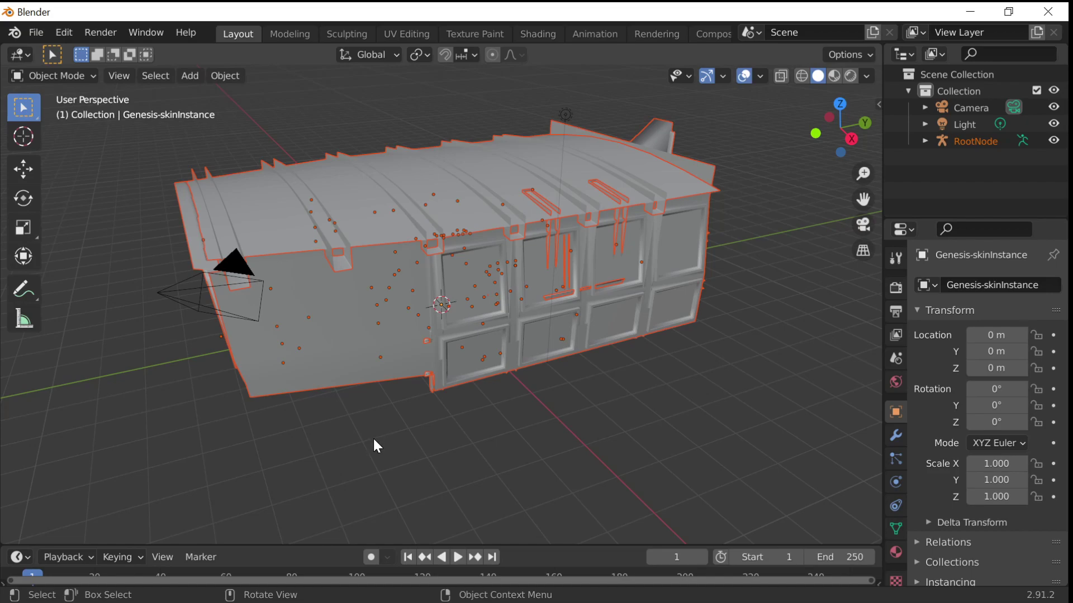
# Orbit the cabin to face its arched-window front, dismiss the mail notification, and close Blender.
pyautogui.moveTo(373, 440); pyautogui.dragTo(444, 441, button='middle')
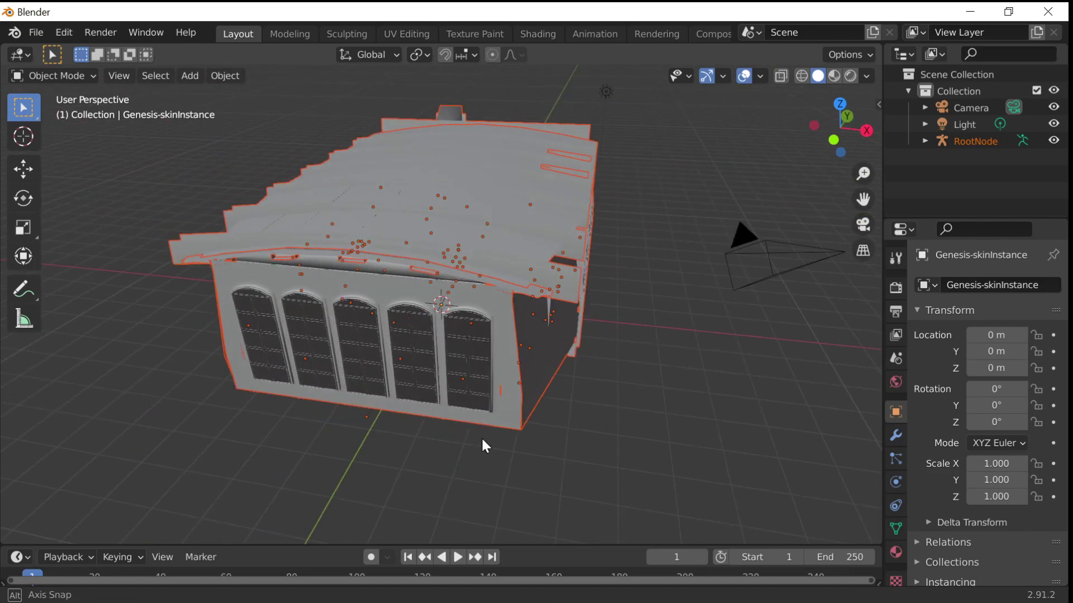
pyautogui.moveTo(483, 440); pyautogui.dragTo(494, 425, button='middle')
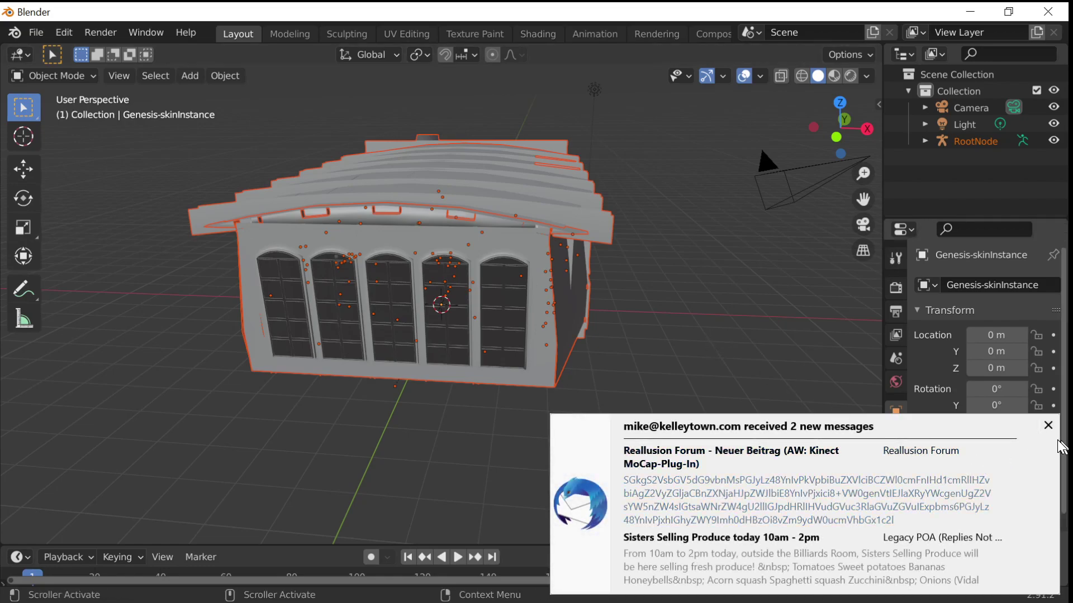
pyautogui.click(1048, 426)
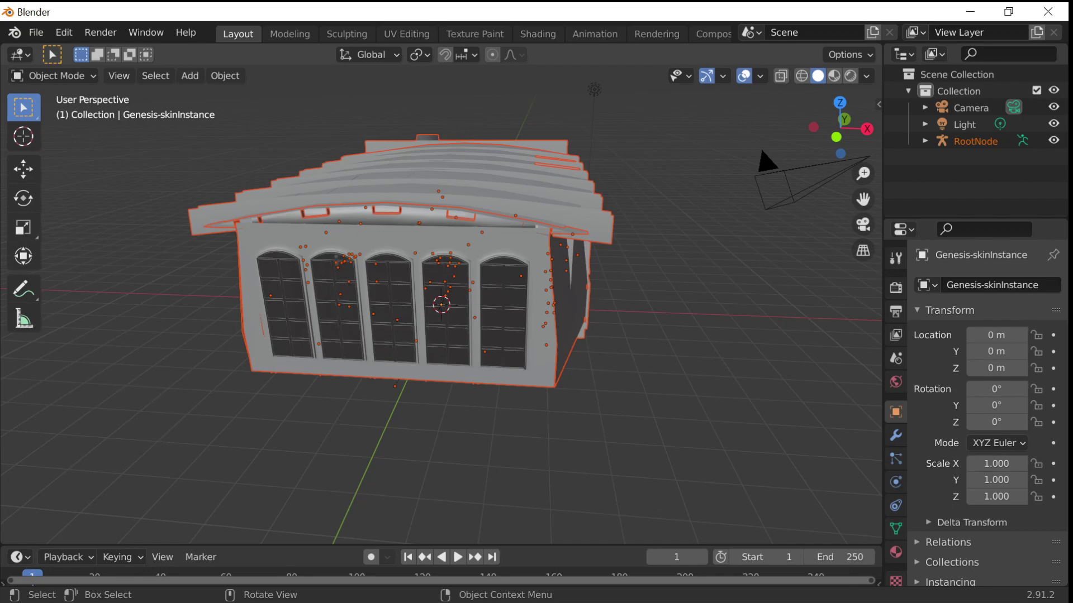
pyautogui.click(1048, 12)
# Discard Blender's changes and bring the texture folder window over iClone's cabin scene.
pyautogui.click(585, 341)
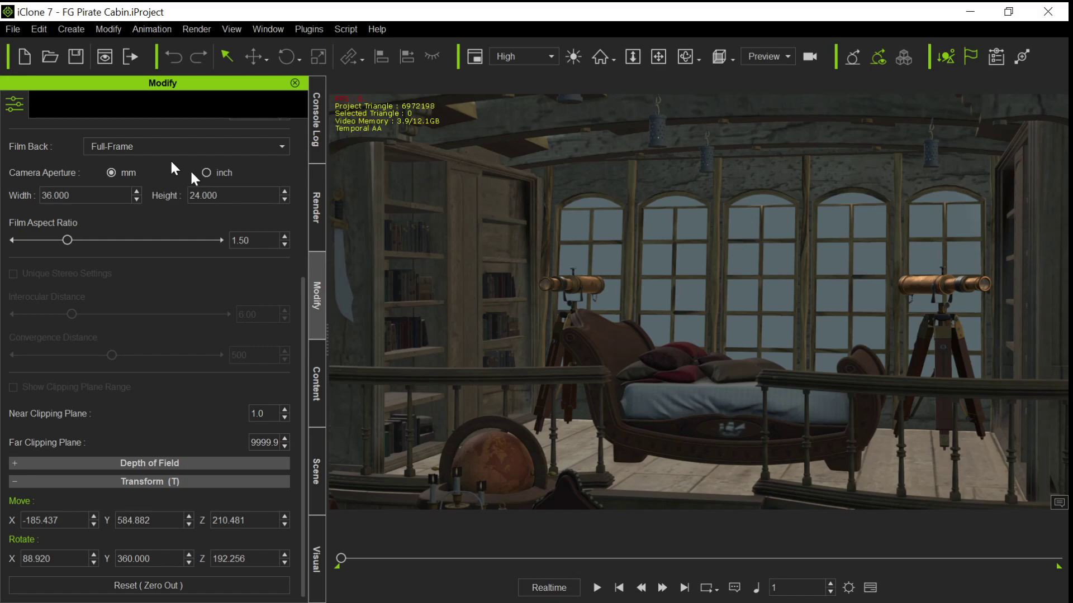
pyautogui.moveTo(228, 45); pyautogui.dragTo(0, 30)
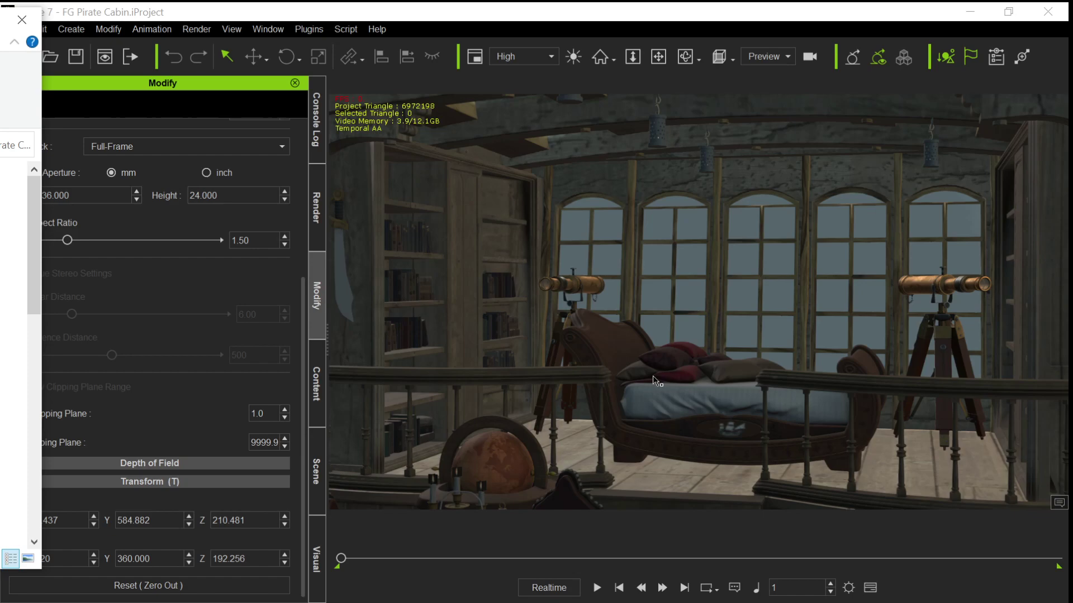
# Open the TeleScope folder in FG Pirate Cabin to show its albedo, metalness, normal and roughness maps.
pyautogui.moveTo(24, 139); pyautogui.dragTo(548, 23)
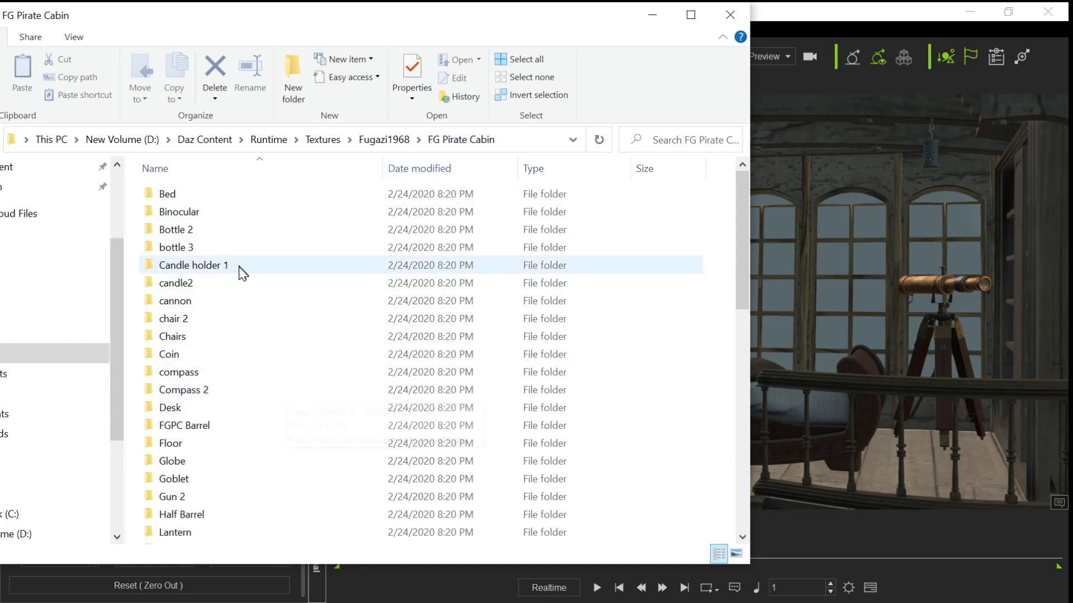
pyautogui.scroll(-2, 242, 339)
pyautogui.scroll(2, 242, 339)
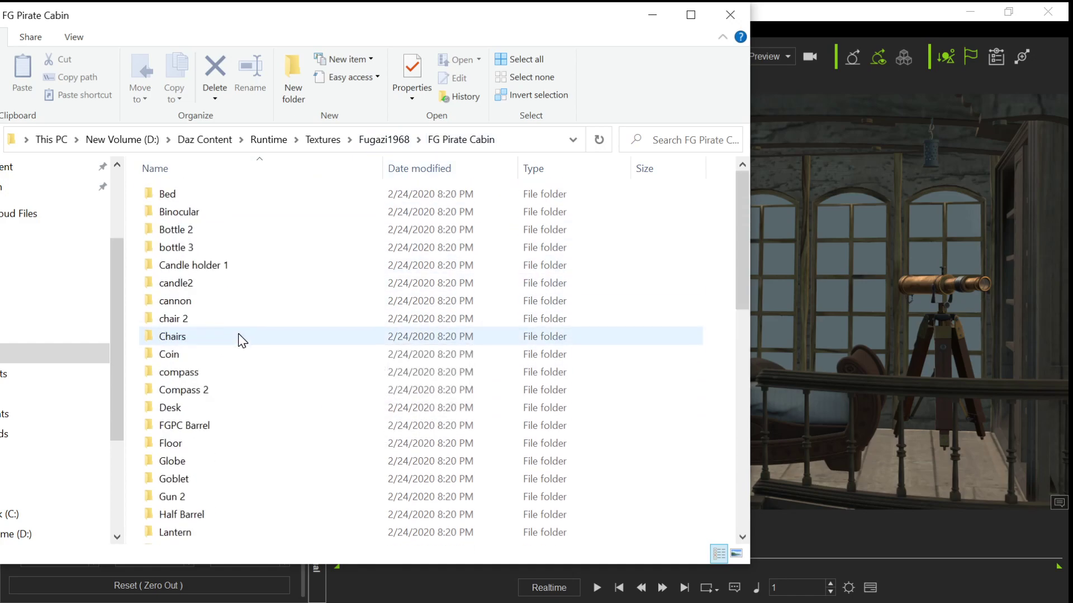
pyautogui.scroll(-3, 242, 339)
pyautogui.scroll(3, 241, 340)
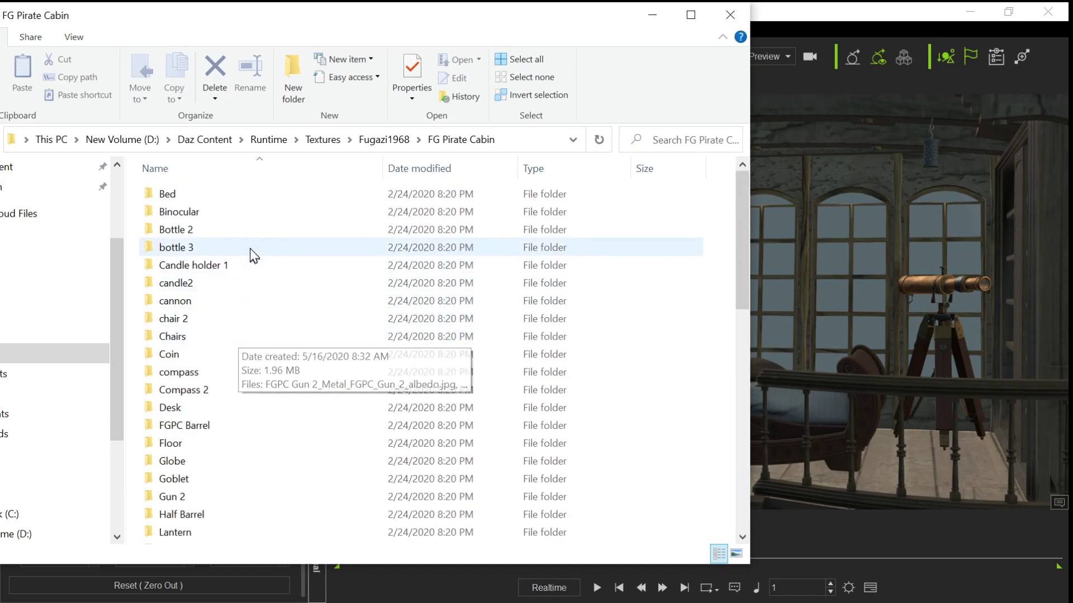
pyautogui.scroll(-4, 258, 231)
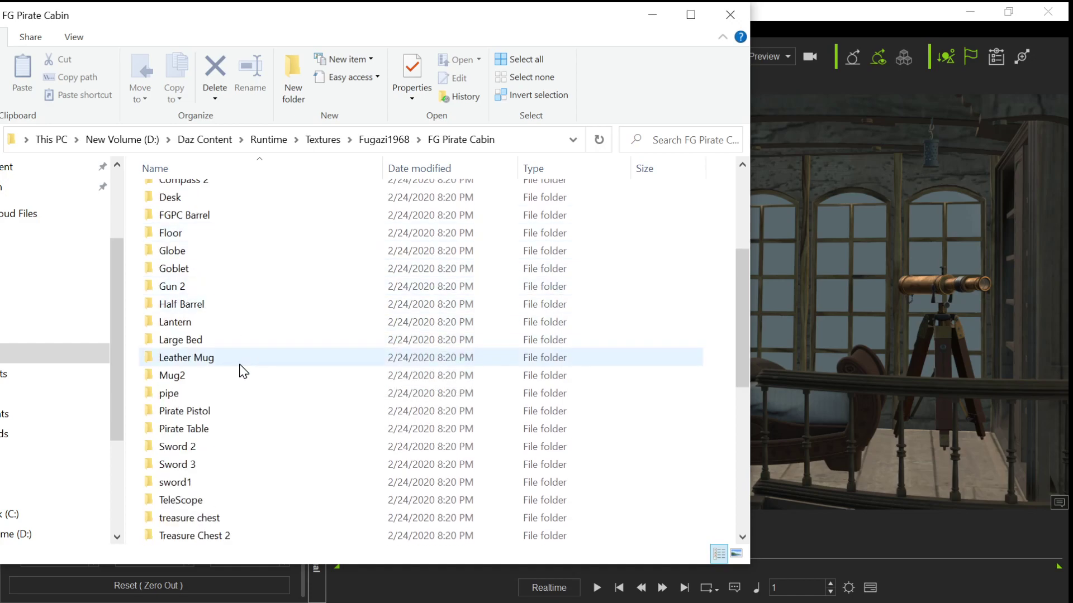
pyautogui.moveTo(240, 366)
pyautogui.scroll(-2, 241, 365)
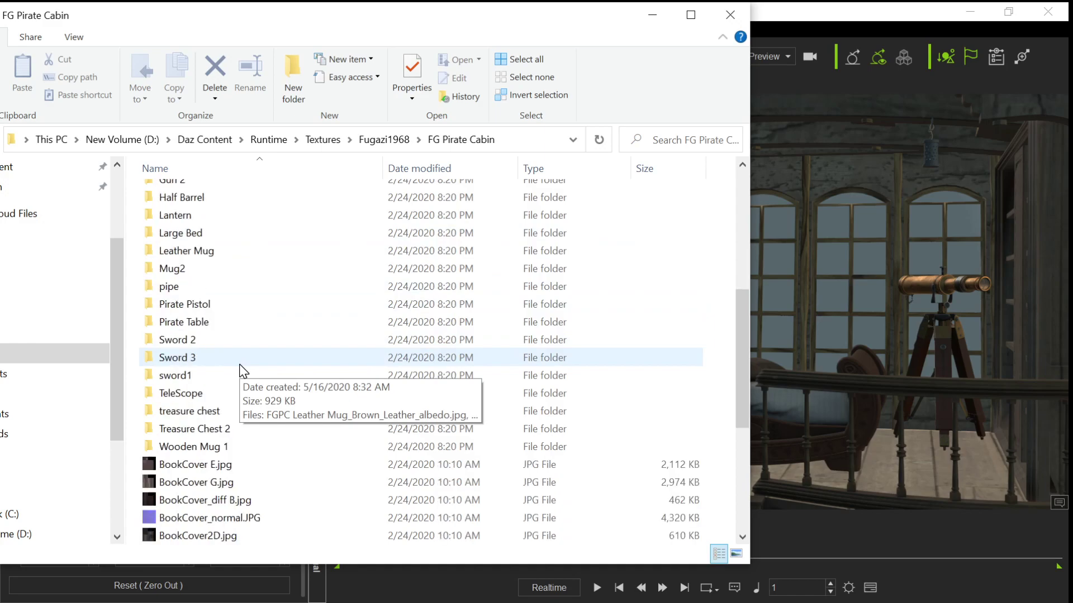
pyautogui.doubleClick(223, 391)
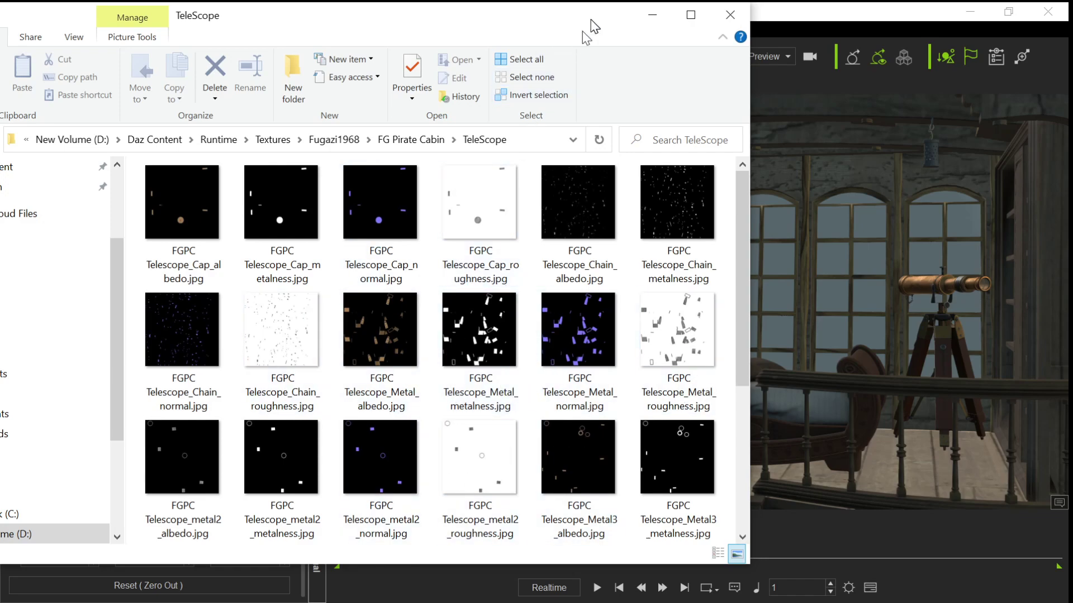
pyautogui.moveTo(590, 20); pyautogui.dragTo(565, 20)
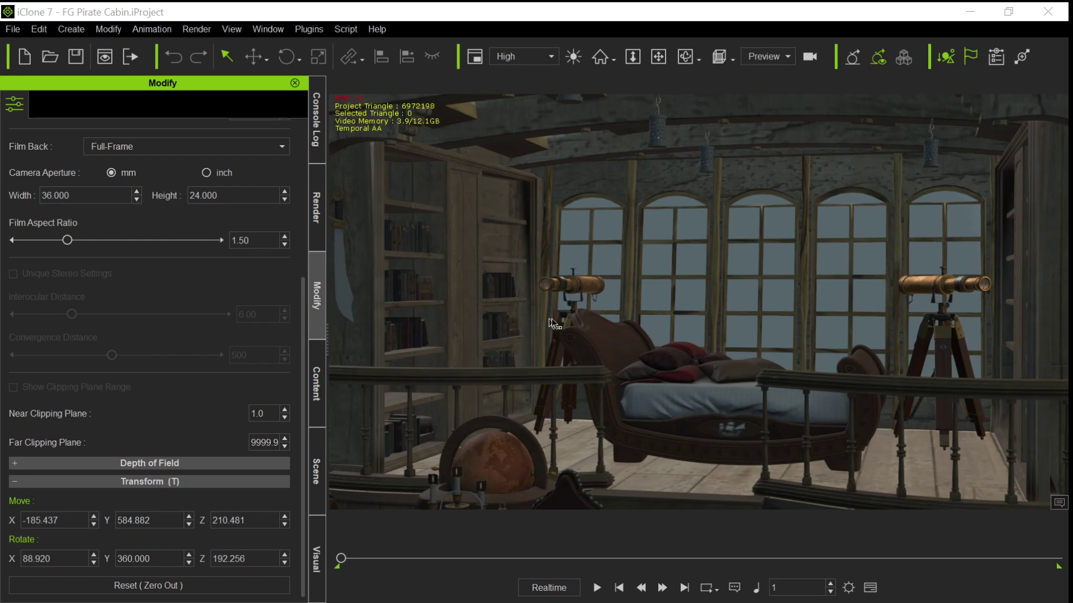
# Select the left telescope and review maps for Metal.002, Glass.003, wireV086086.002, metal2, Cap, Metal3 and Chain.
pyautogui.click(594, 288)
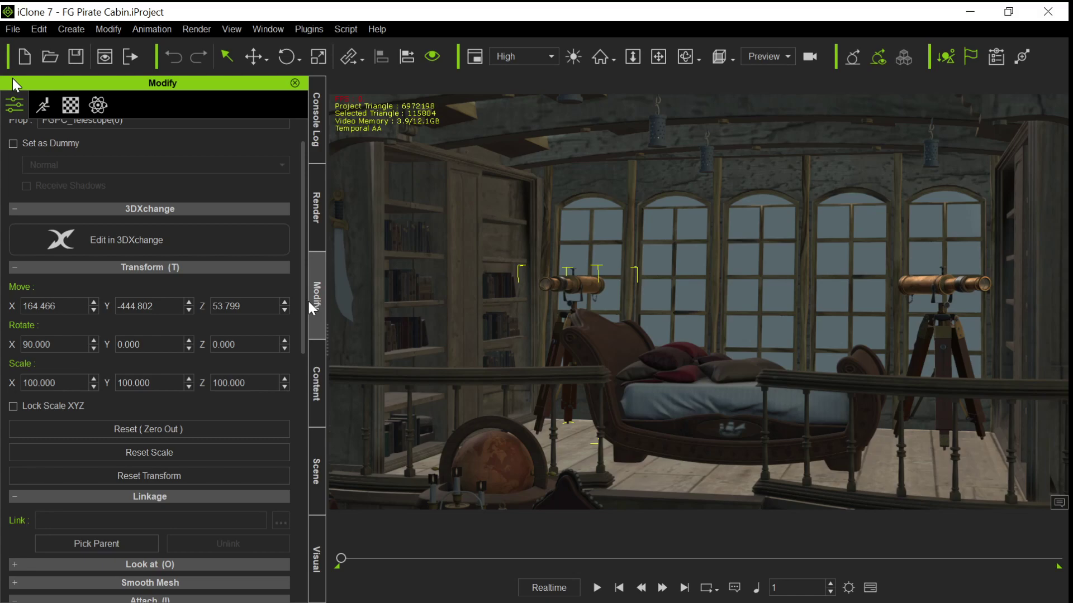
pyautogui.click(71, 105)
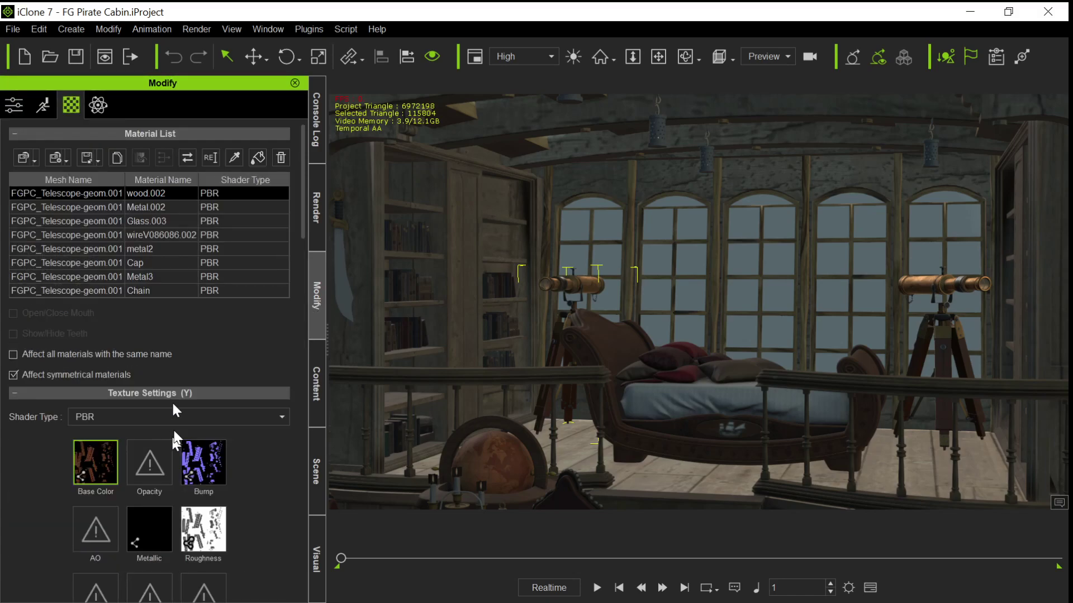
pyautogui.click(55, 206)
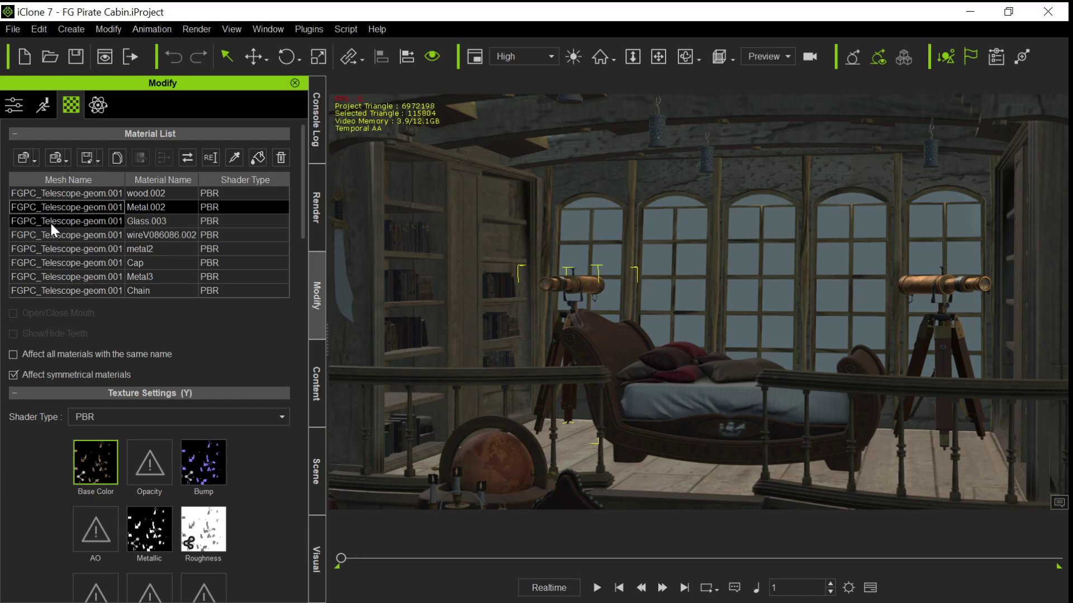
pyautogui.click(49, 222)
pyautogui.click(49, 235)
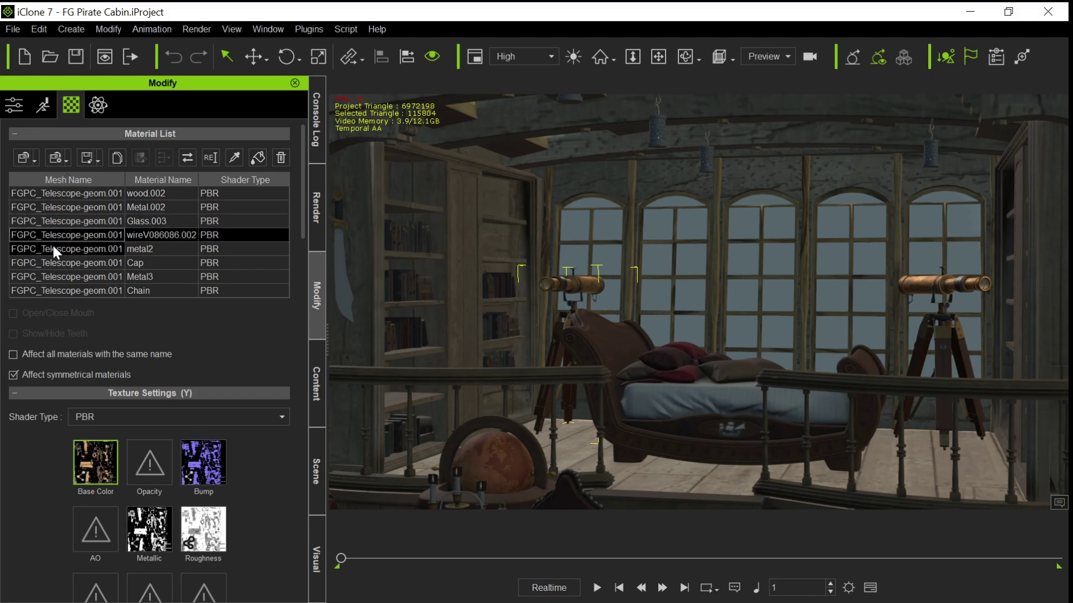
pyautogui.click(53, 249)
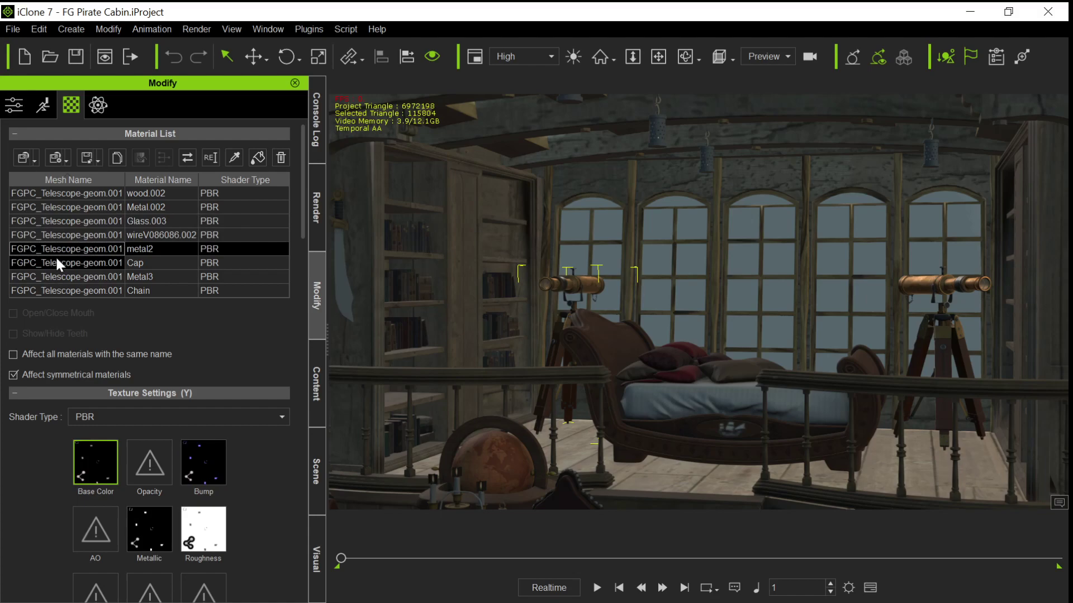
pyautogui.click(56, 257)
pyautogui.click(68, 276)
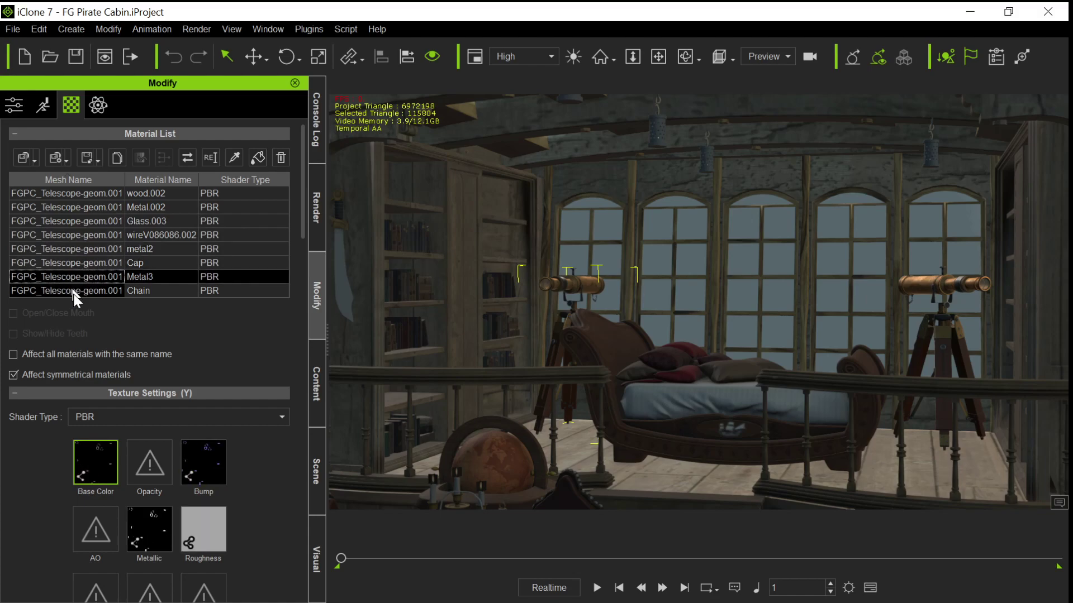
pyautogui.click(73, 290)
pyautogui.hotkey('alt', 'Tab')
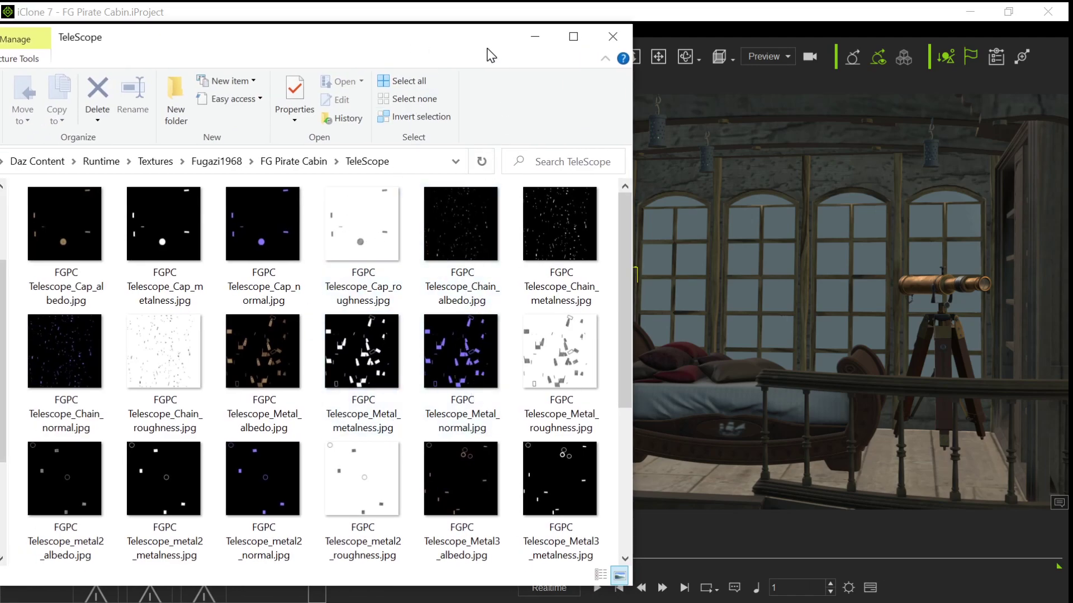
# Drag the TeleScope folder window off screen to reveal the Chain material's PBR maps.
pyautogui.moveTo(488, 53); pyautogui.dragTo(0, 59)
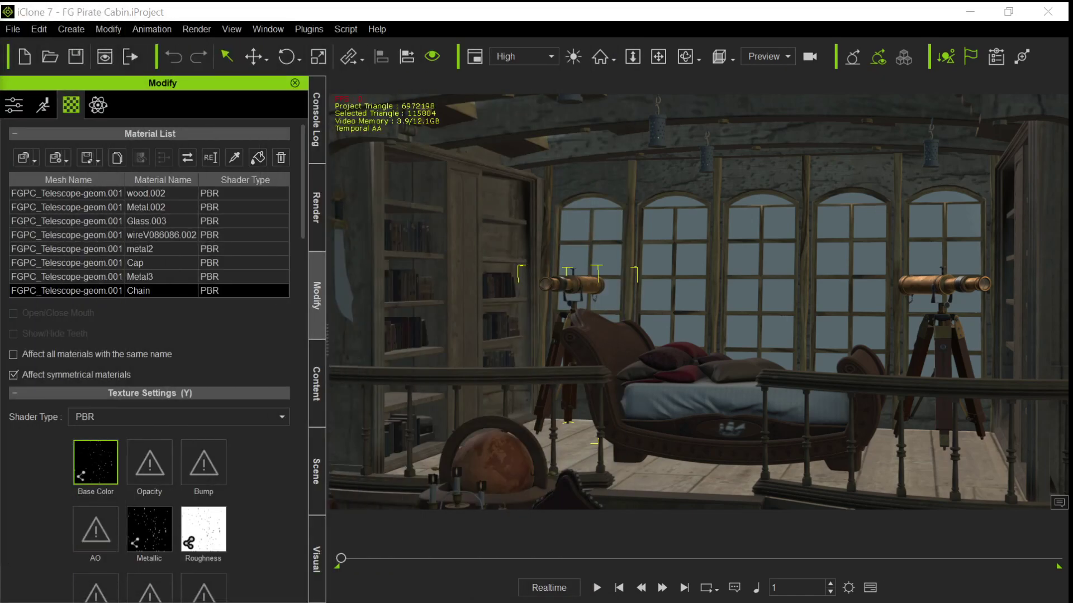